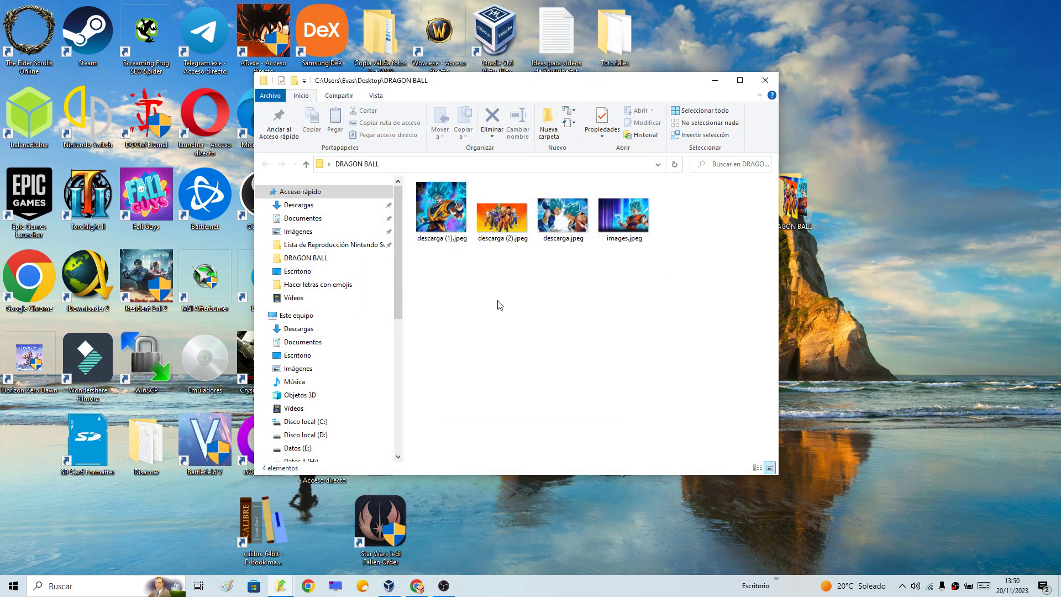
# Look over the images in the DRAGON BALL folder and close the folder window.
pyautogui.moveTo(436, 262); pyautogui.dragTo(694, 229)
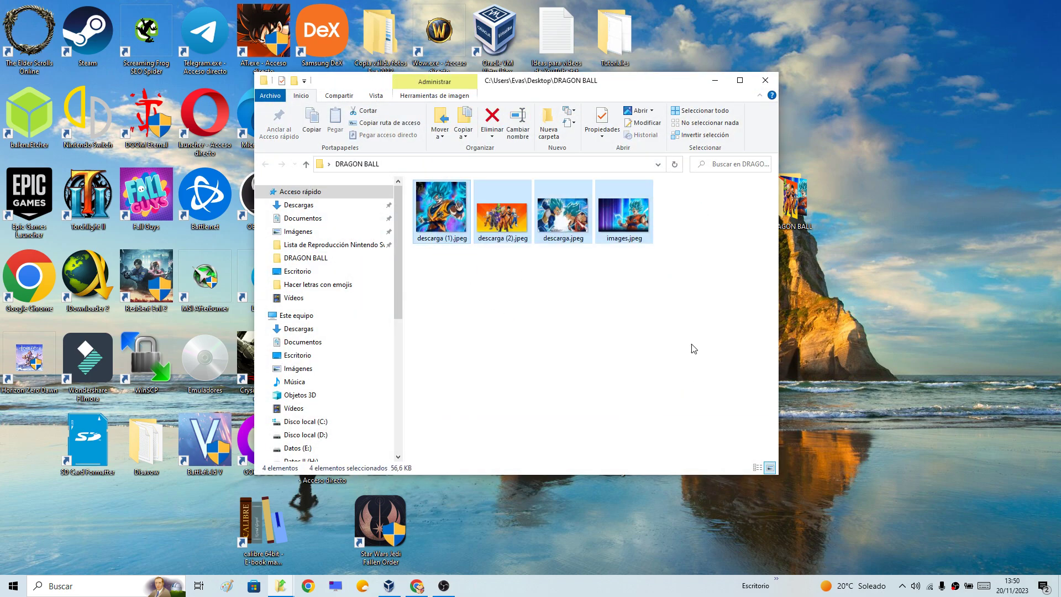
pyautogui.click(765, 80)
pyautogui.moveTo(738, 145); pyautogui.dragTo(846, 268)
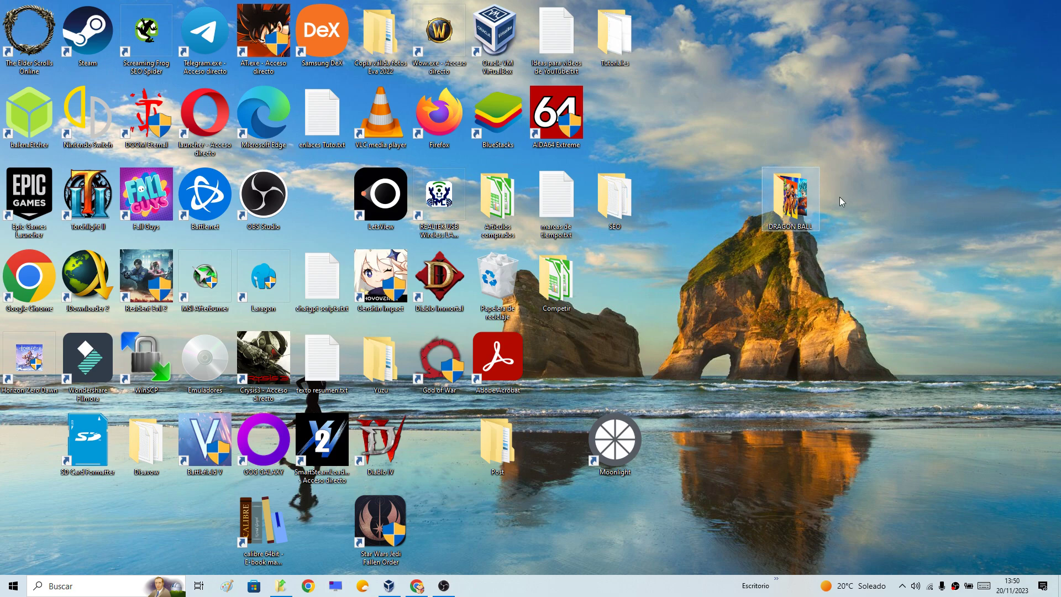
pyautogui.moveTo(702, 127); pyautogui.dragTo(884, 272)
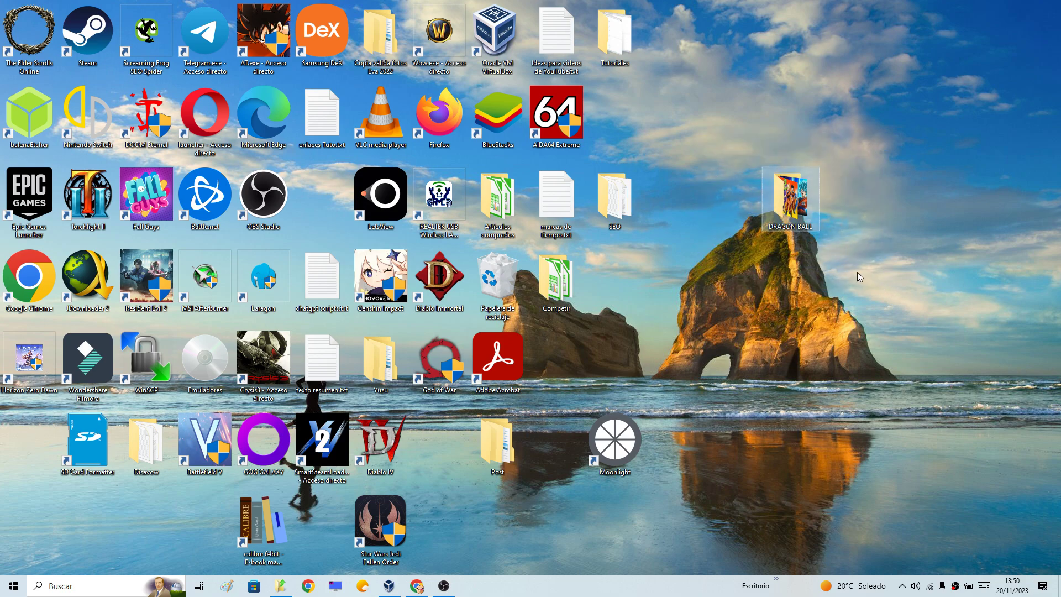
pyautogui.doubleClick(784, 208)
pyautogui.click(779, 96)
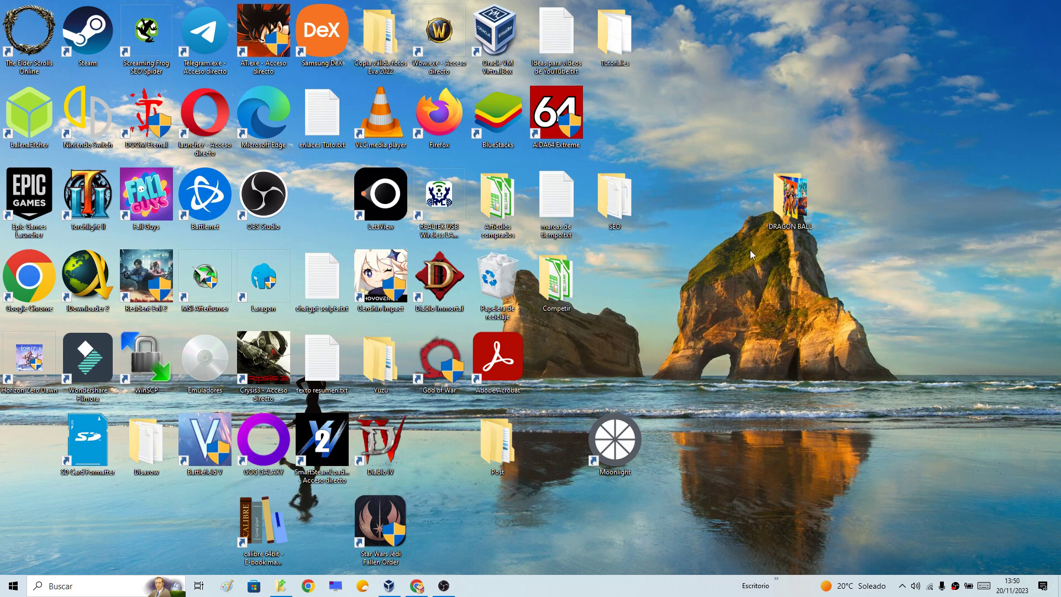
# Reopen the DRAGON BALL folder from the desktop, look through its image files as possible cover pictures, and close the folder.
pyautogui.moveTo(728, 131); pyautogui.dragTo(884, 294)
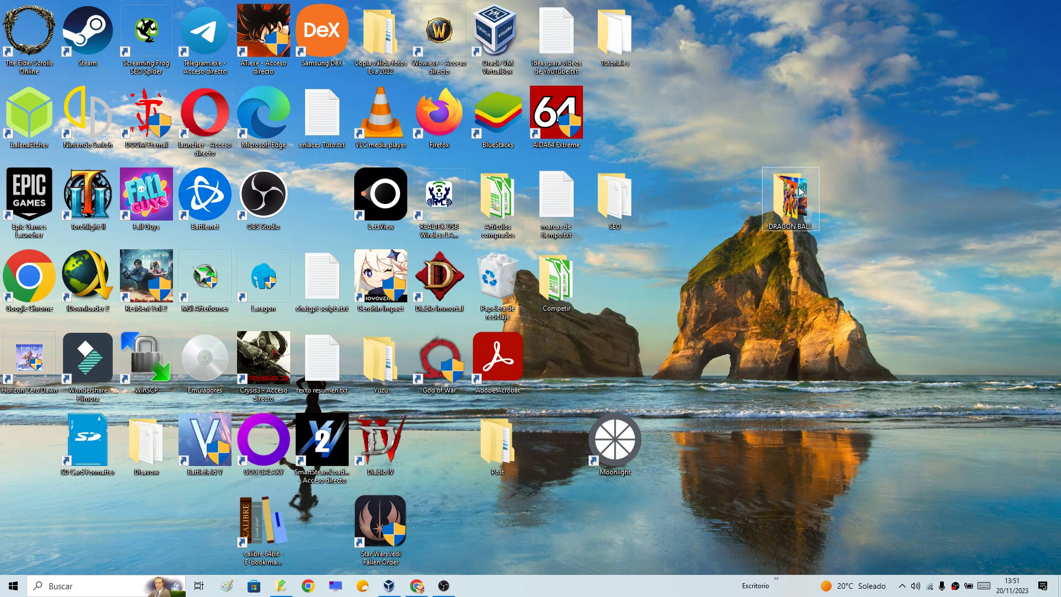
pyautogui.press('Return')
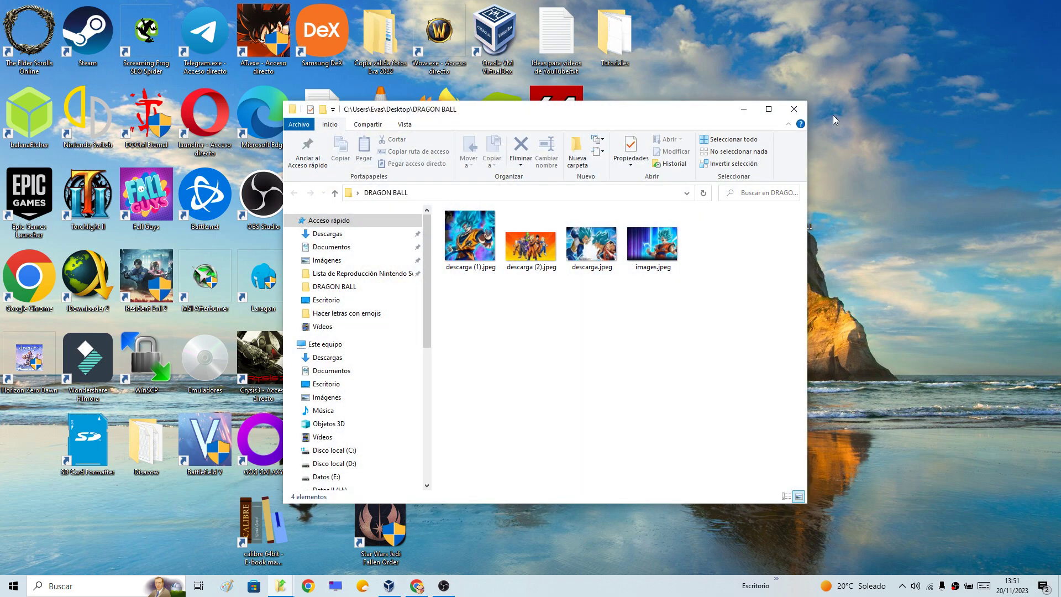
pyautogui.moveTo(709, 116); pyautogui.dragTo(571, 116)
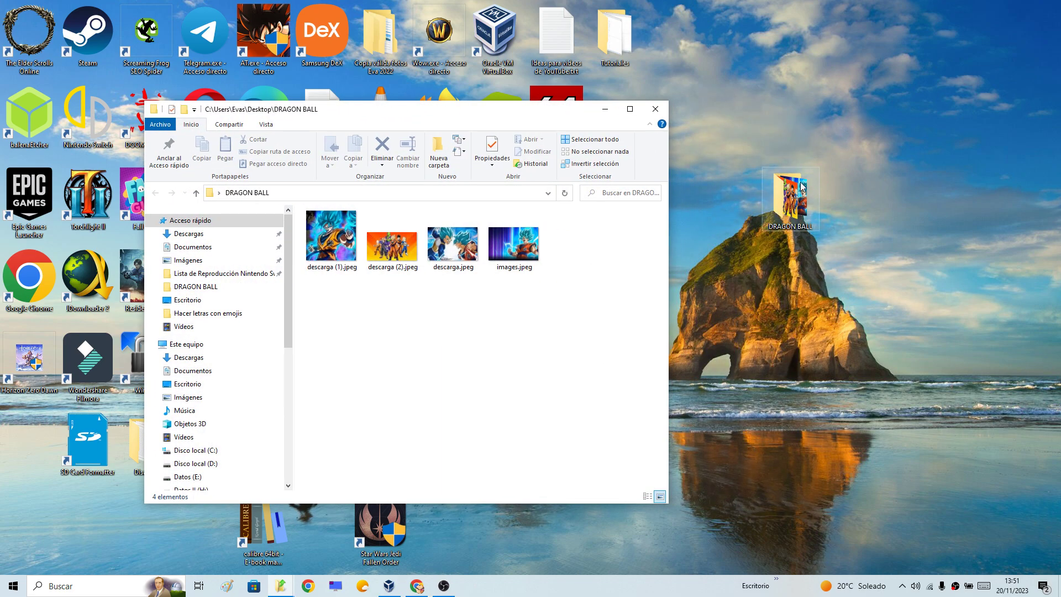
pyautogui.click(388, 247)
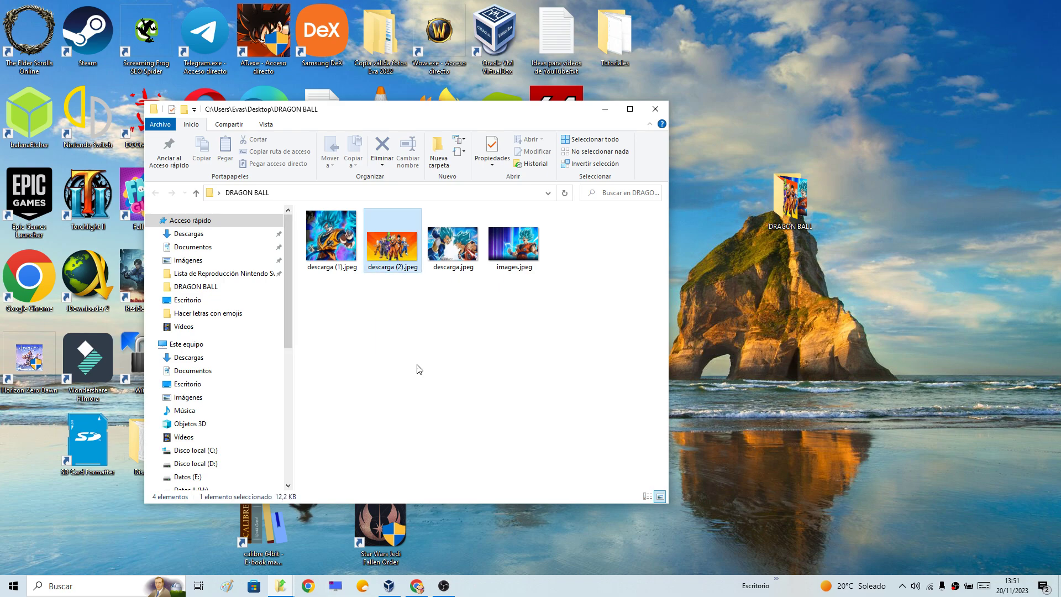
pyautogui.click(387, 310)
pyautogui.click(332, 255)
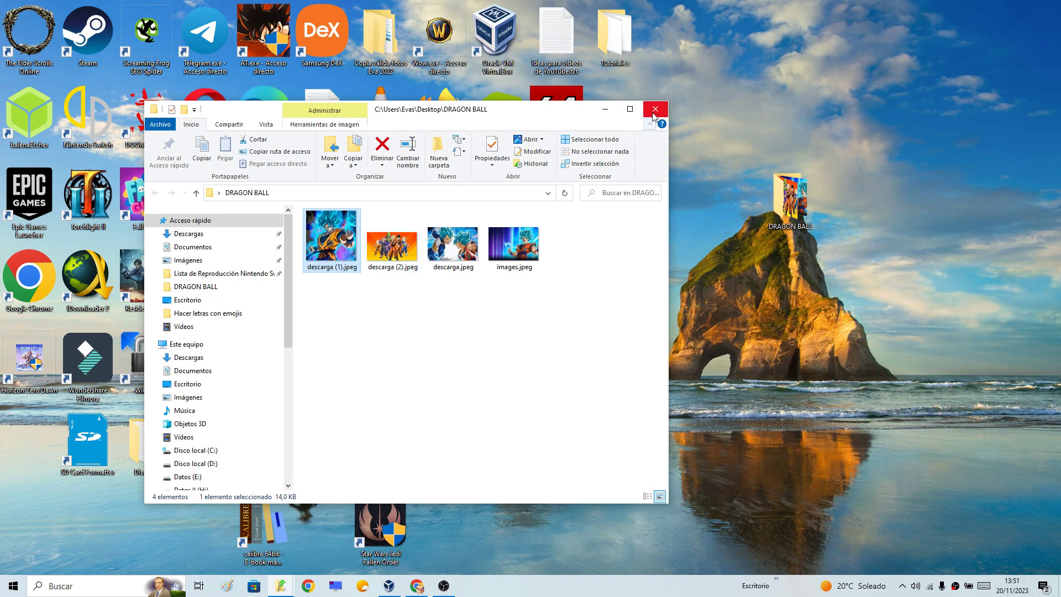
pyautogui.click(558, 414)
pyautogui.click(448, 243)
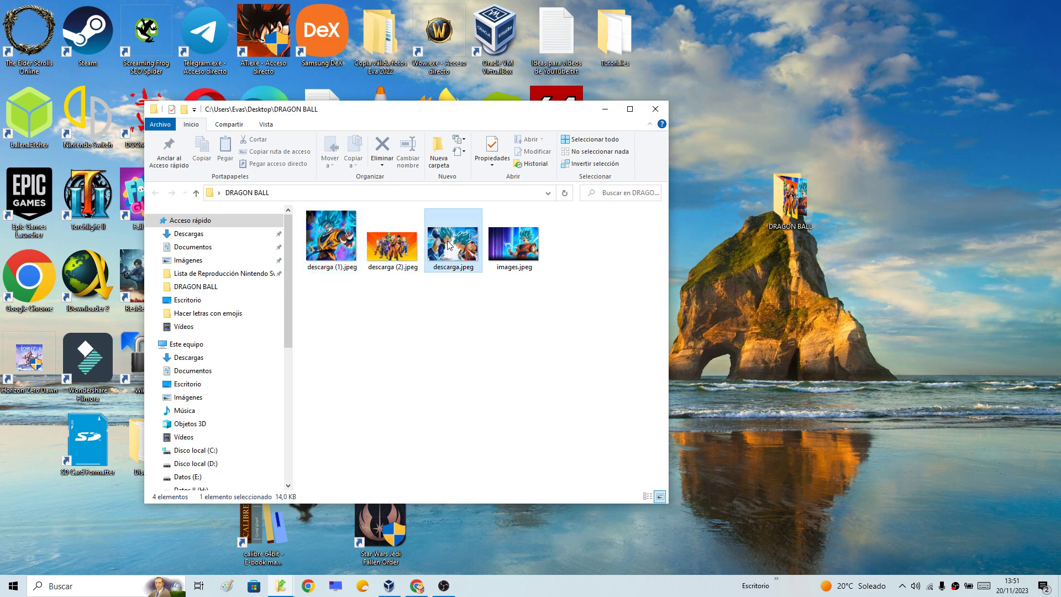
pyautogui.click(655, 110)
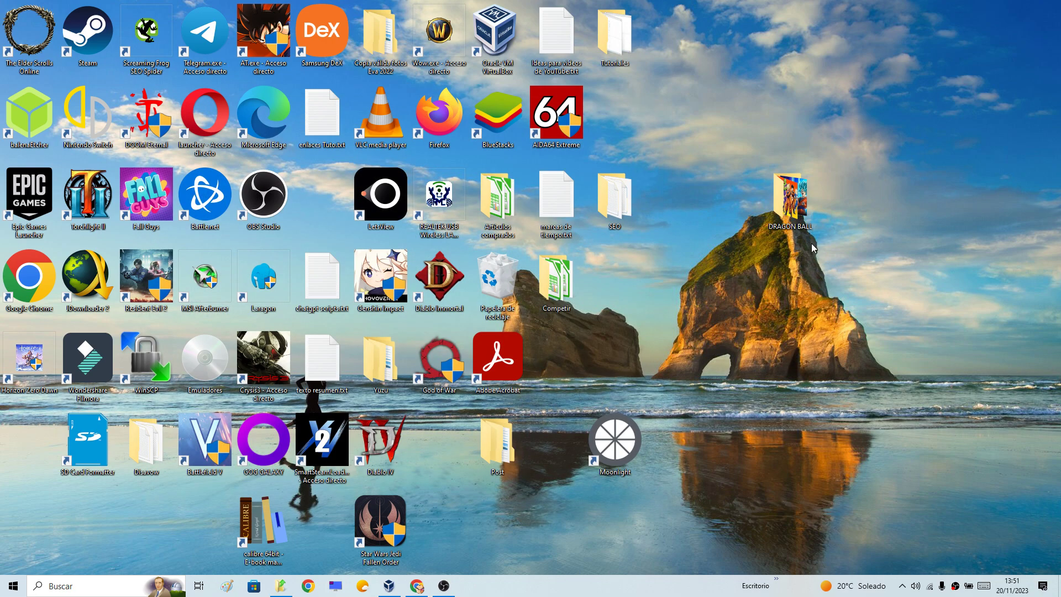
# Open the customization settings in the properties of the DRAGON BALL desktop folder.
pyautogui.rightClick(785, 195)
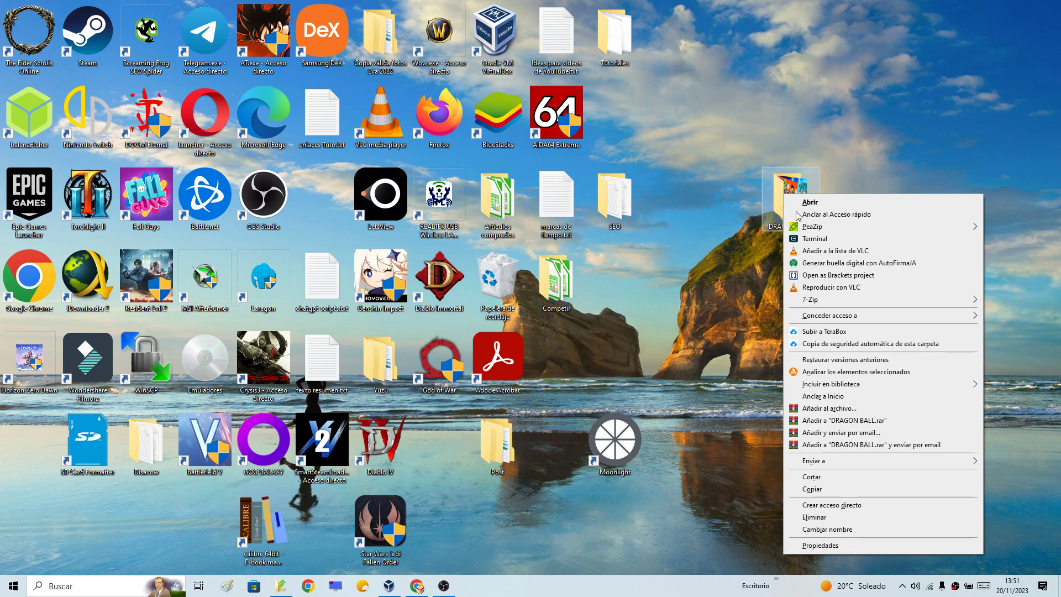
pyautogui.click(826, 545)
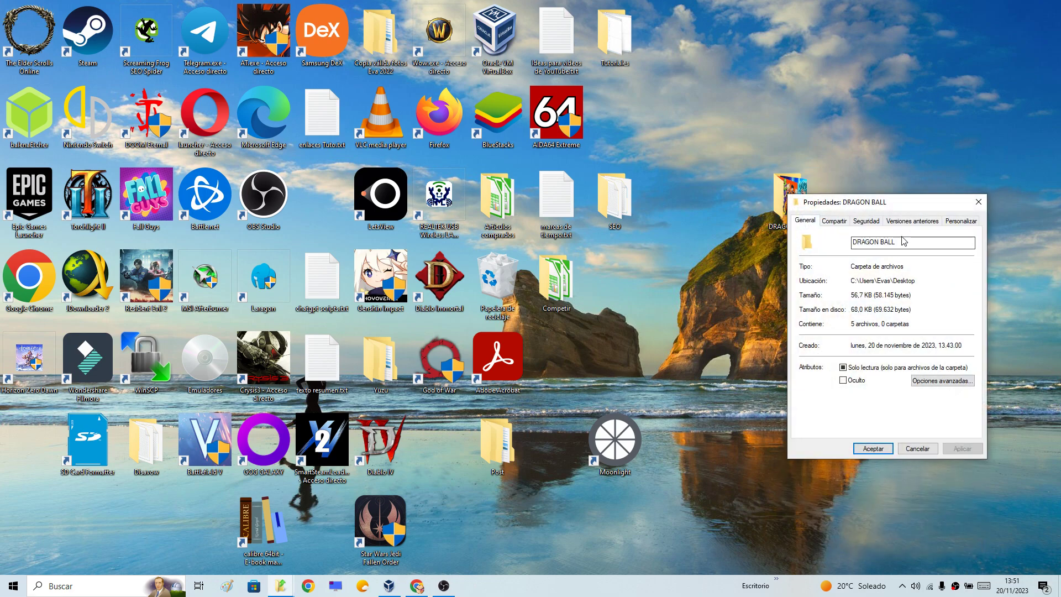
pyautogui.click(955, 221)
pyautogui.moveTo(855, 206); pyautogui.dragTo(817, 237)
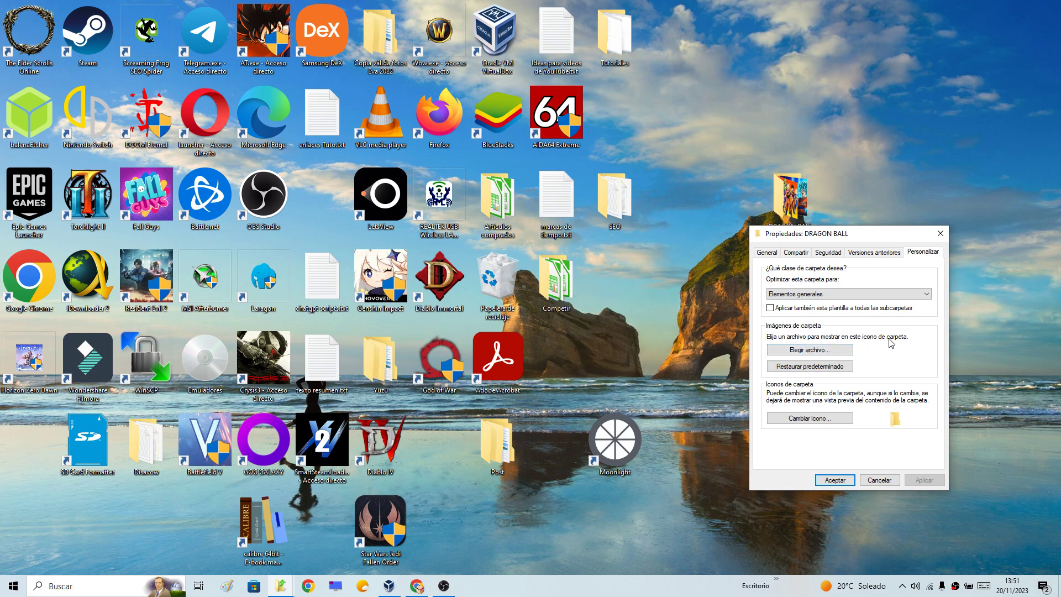
# Start choosing a picture file for the folder icon and show the DRAGON BALL files as image thumbnails.
pyautogui.click(810, 351)
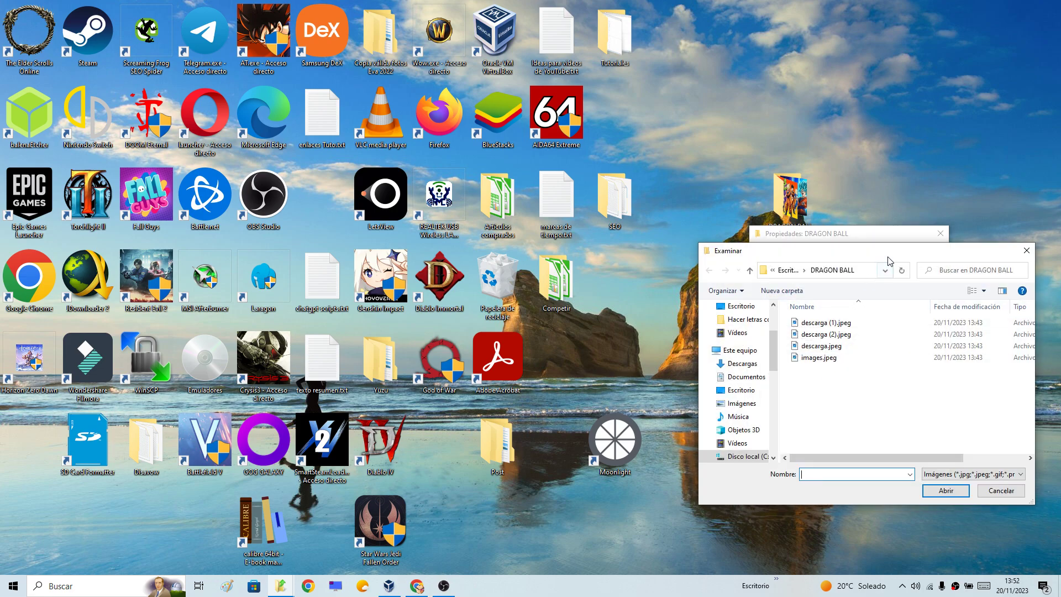
pyautogui.moveTo(889, 258); pyautogui.dragTo(536, 238)
pyautogui.rightClick(470, 366)
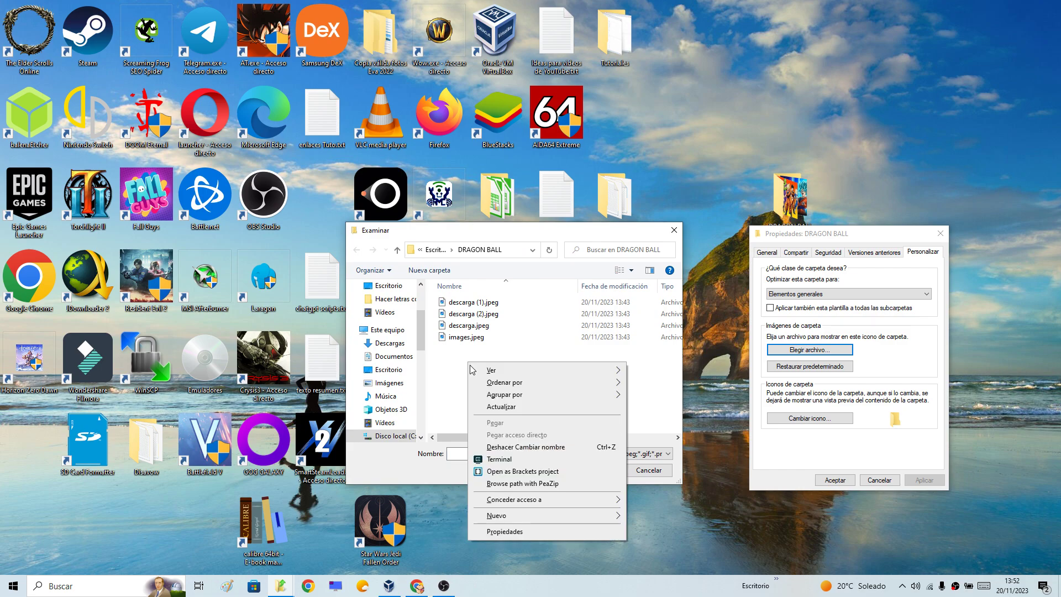
pyautogui.moveTo(522, 372)
pyautogui.click(646, 382)
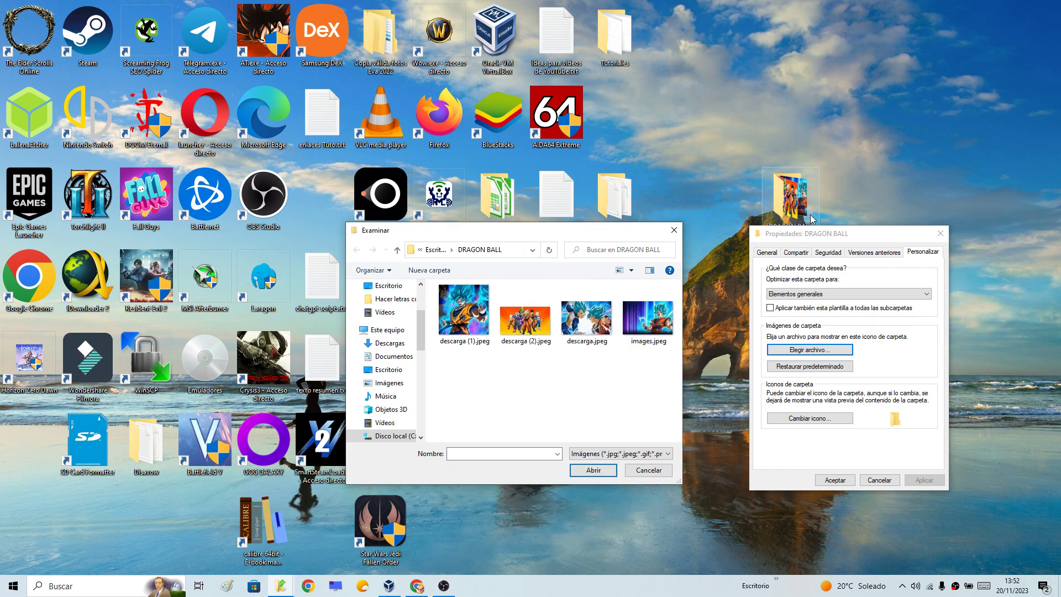
# Set descarga.jpeg as the DRAGON BALL folder's picture, apply the change and close the properties.
pyautogui.click(525, 319)
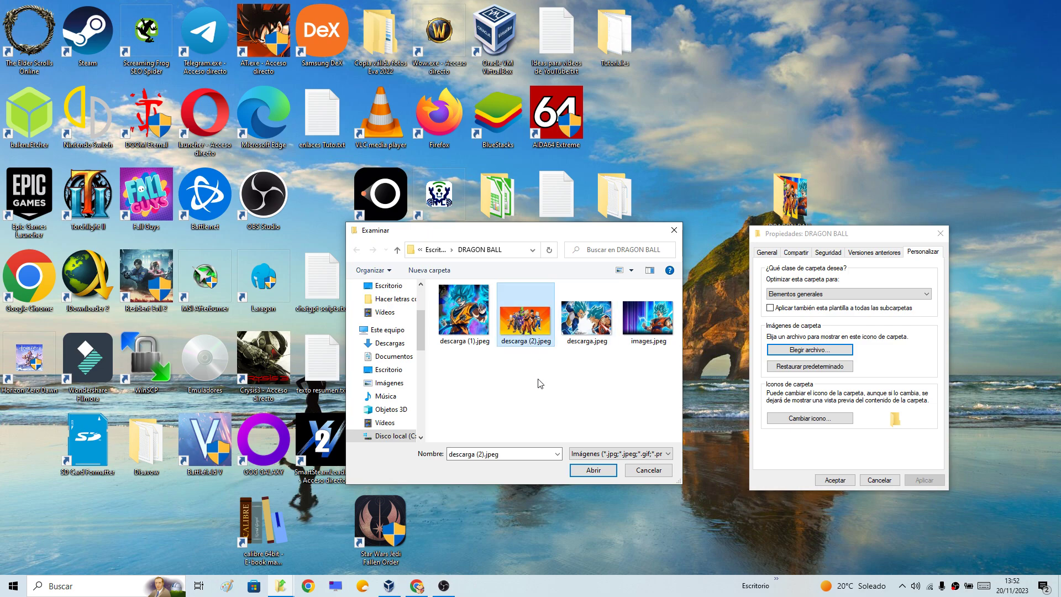
pyautogui.click(464, 323)
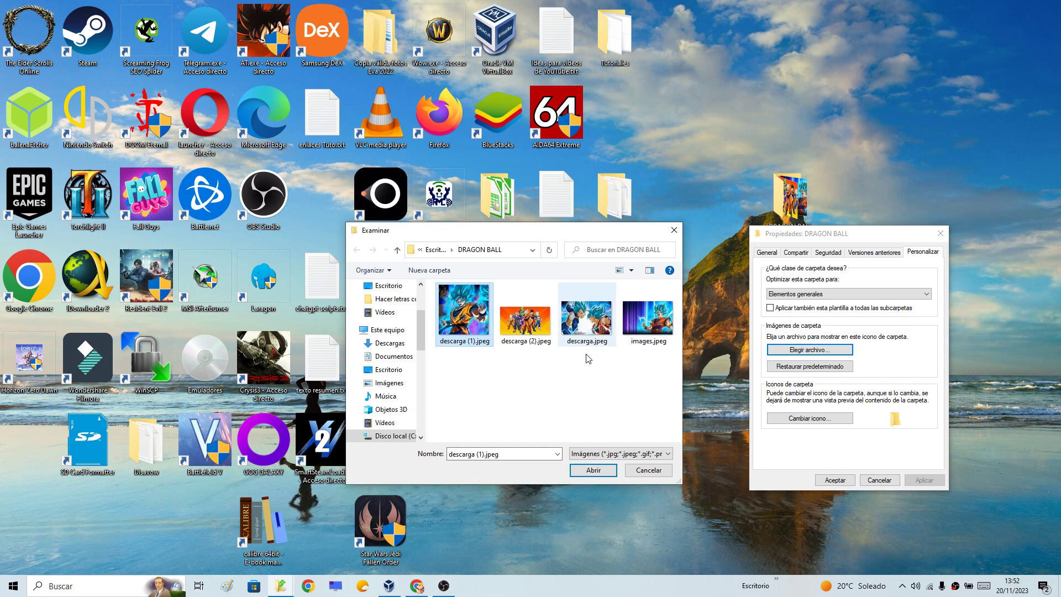
pyautogui.click(587, 319)
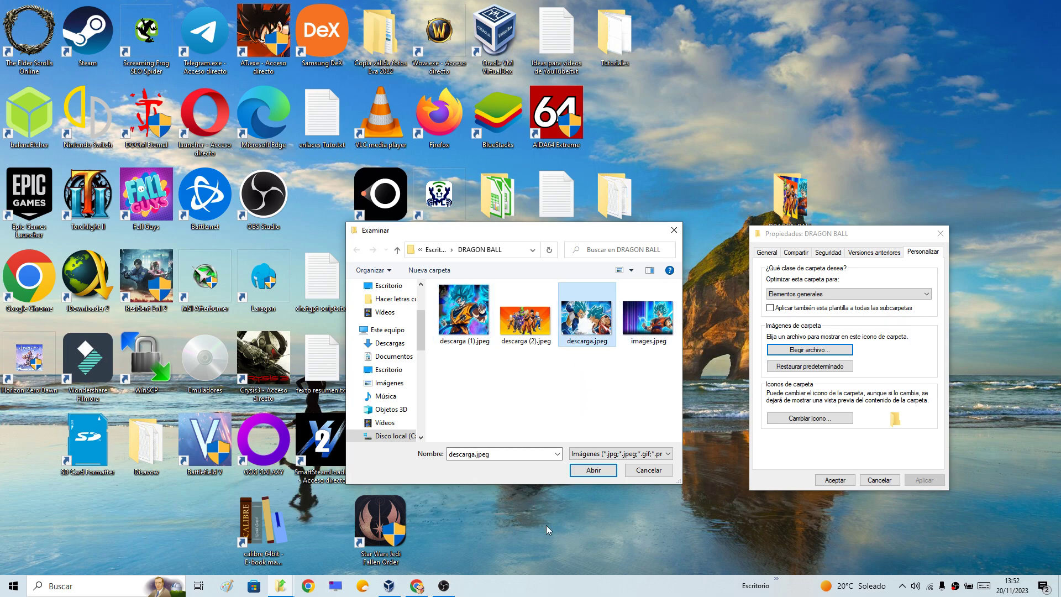
pyautogui.click(588, 473)
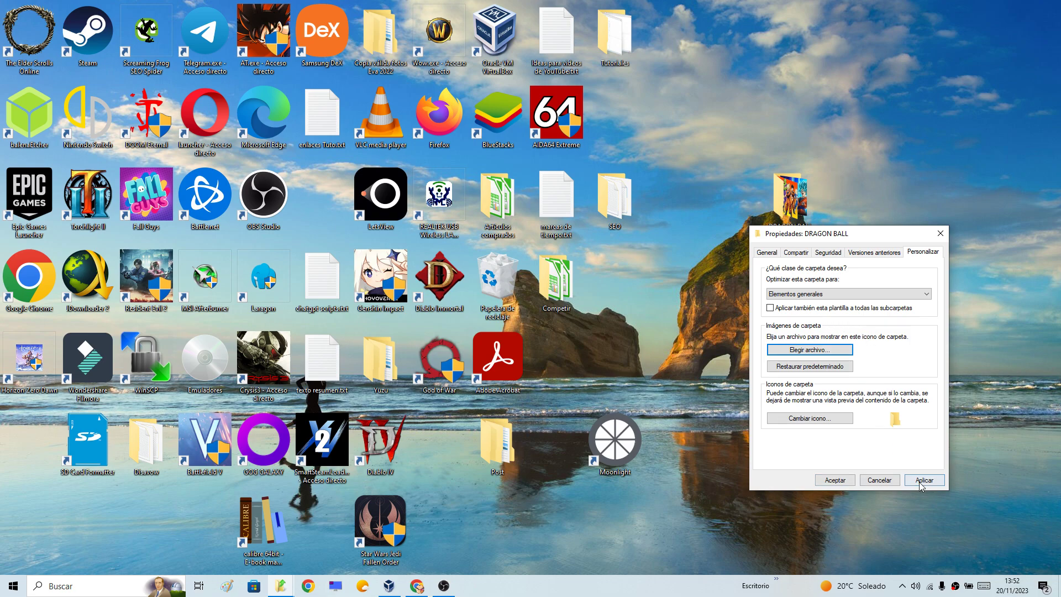
pyautogui.click(921, 481)
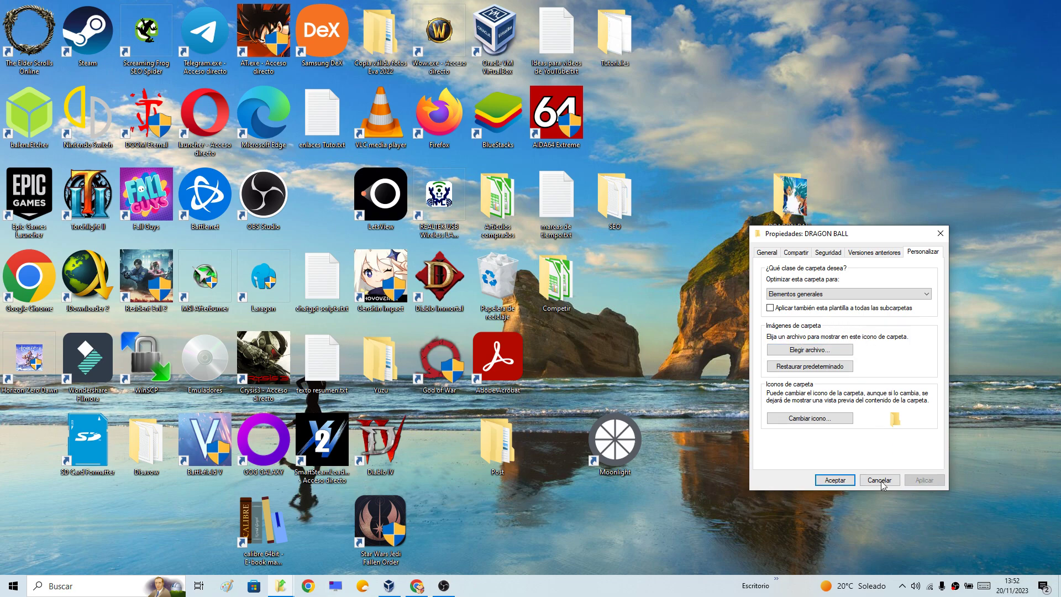
pyautogui.click(835, 479)
pyautogui.moveTo(727, 140); pyautogui.dragTo(862, 260)
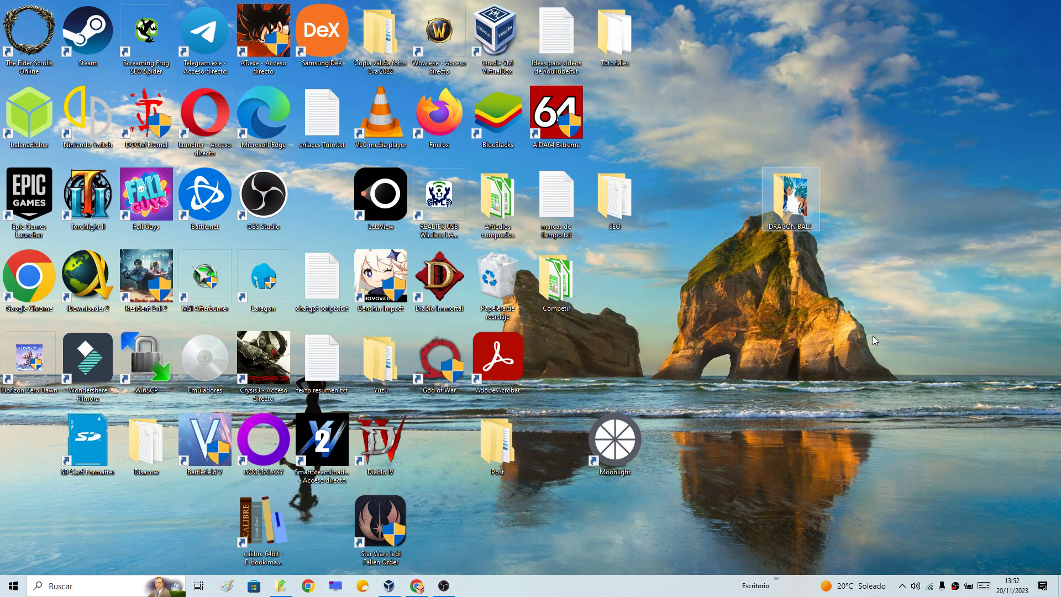
pyautogui.click(861, 291)
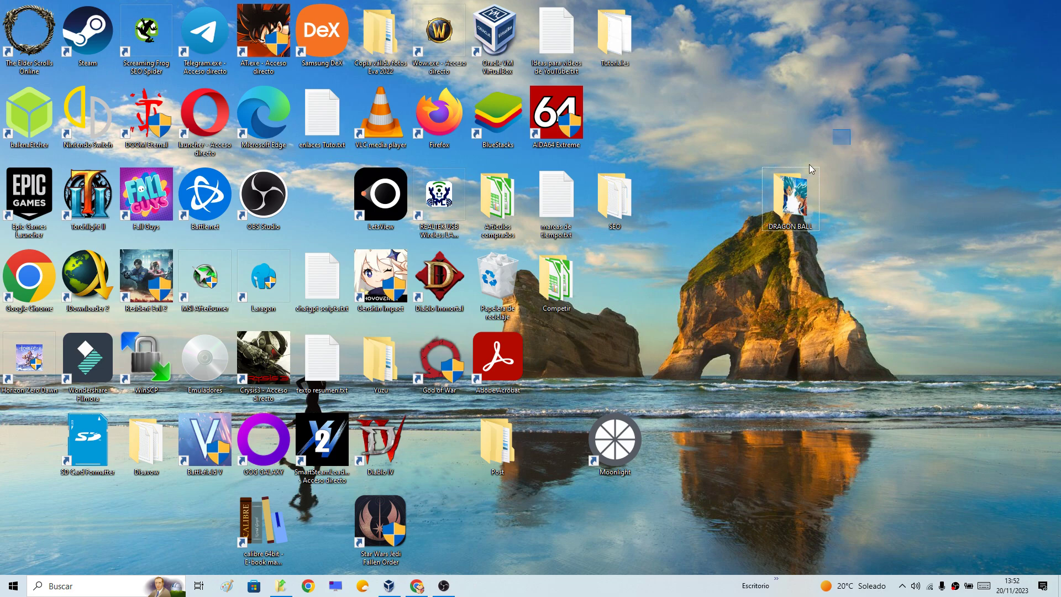
pyautogui.moveTo(851, 130); pyautogui.dragTo(718, 269)
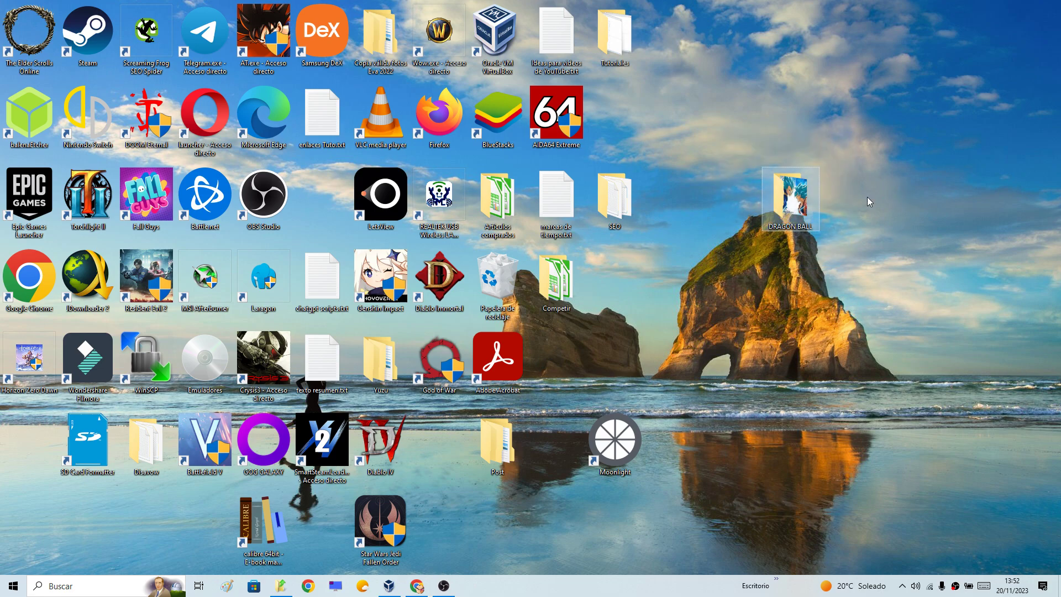
# Restore the default picture of the DRAGON BALL folder in its customization properties, apply it and close the dialog.
pyautogui.rightClick(805, 210)
pyautogui.click(881, 560)
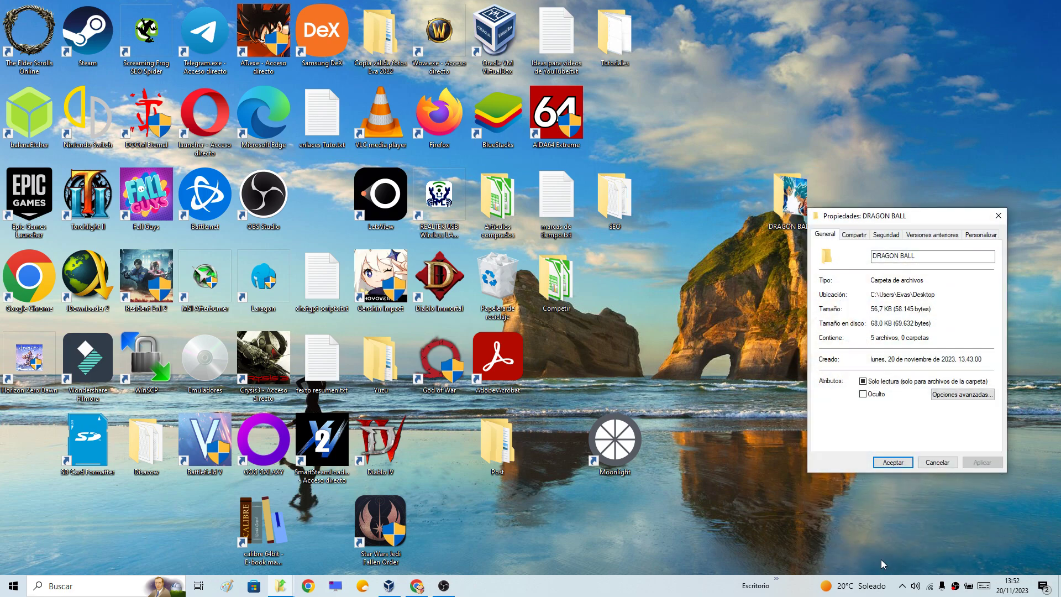
pyautogui.click(980, 235)
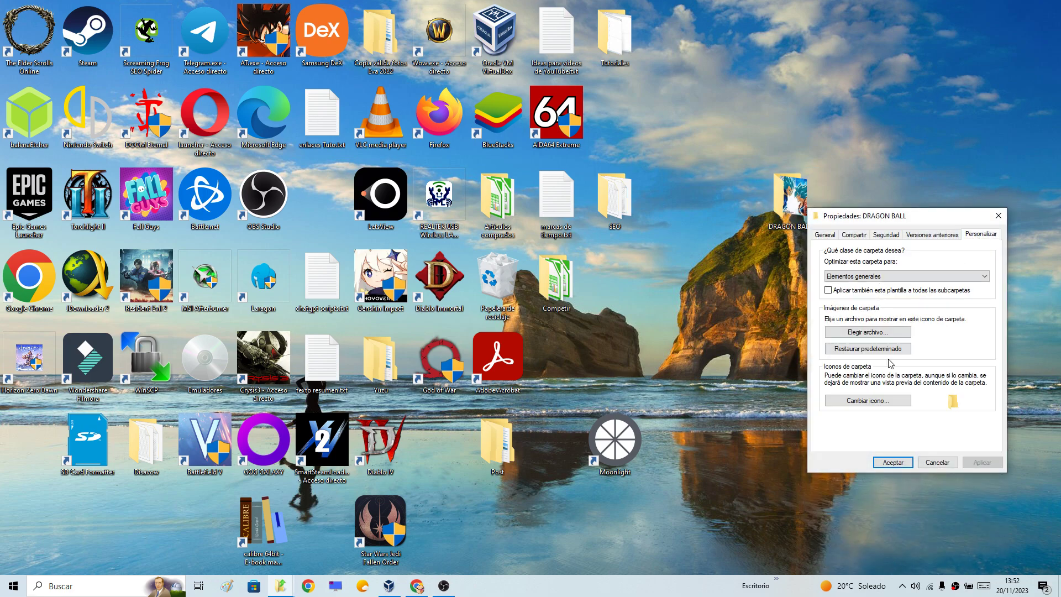
pyautogui.click(860, 353)
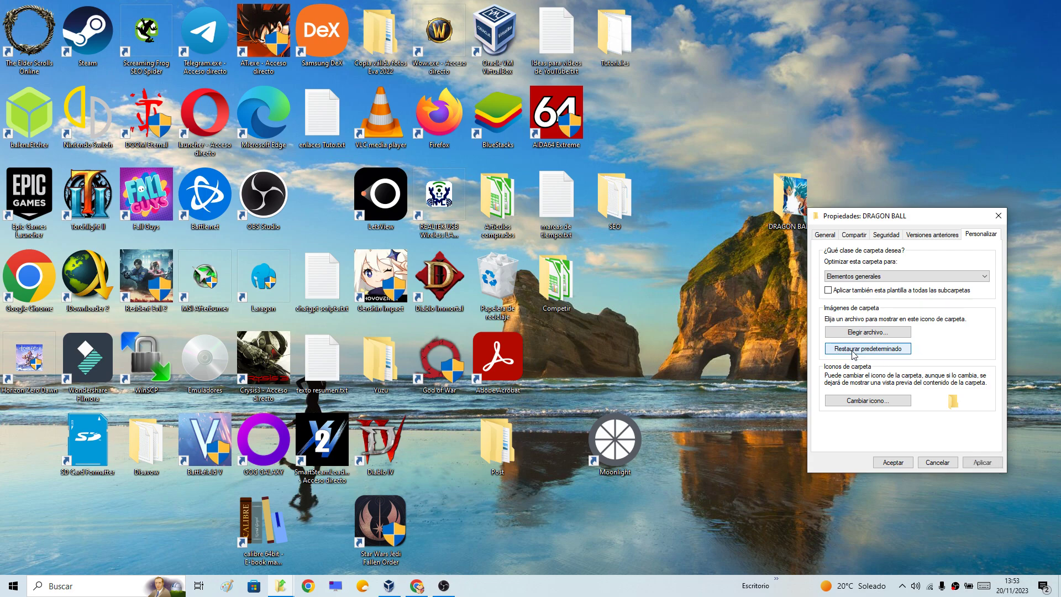
pyautogui.click(982, 463)
pyautogui.click(893, 462)
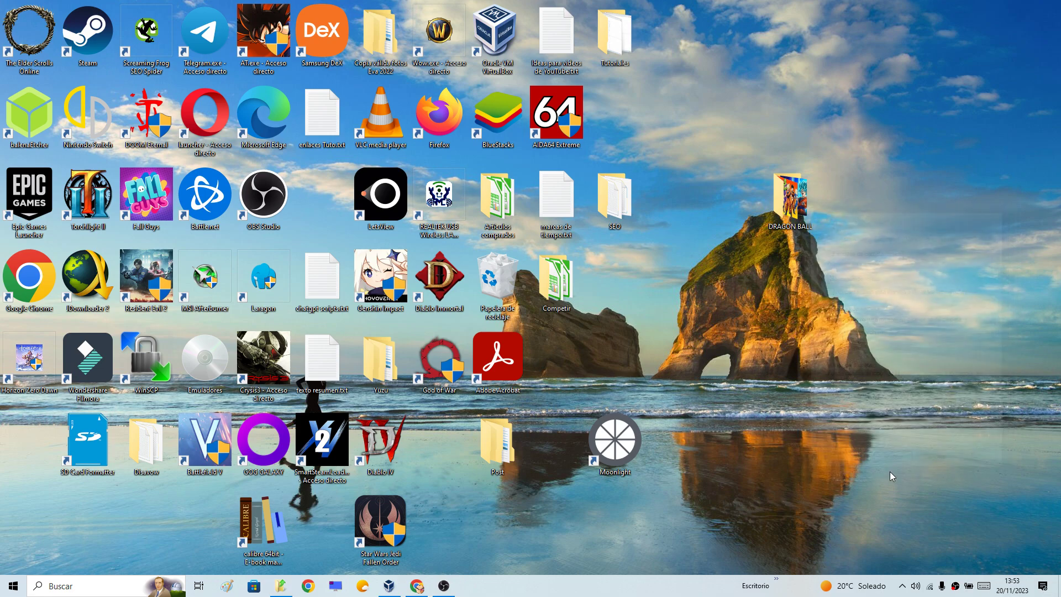
pyautogui.moveTo(721, 132); pyautogui.dragTo(882, 300)
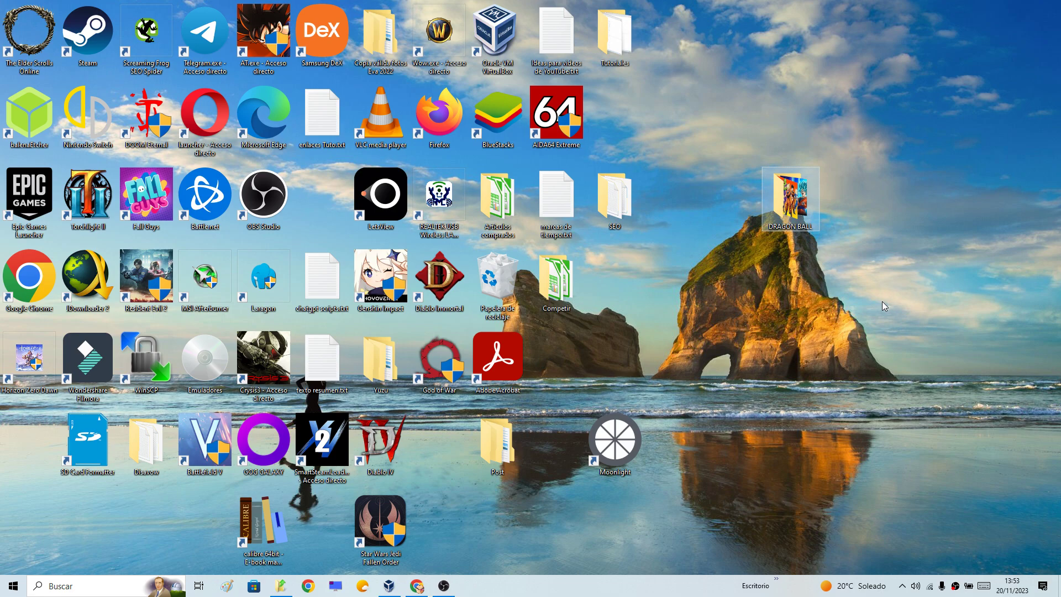
pyautogui.click(841, 344)
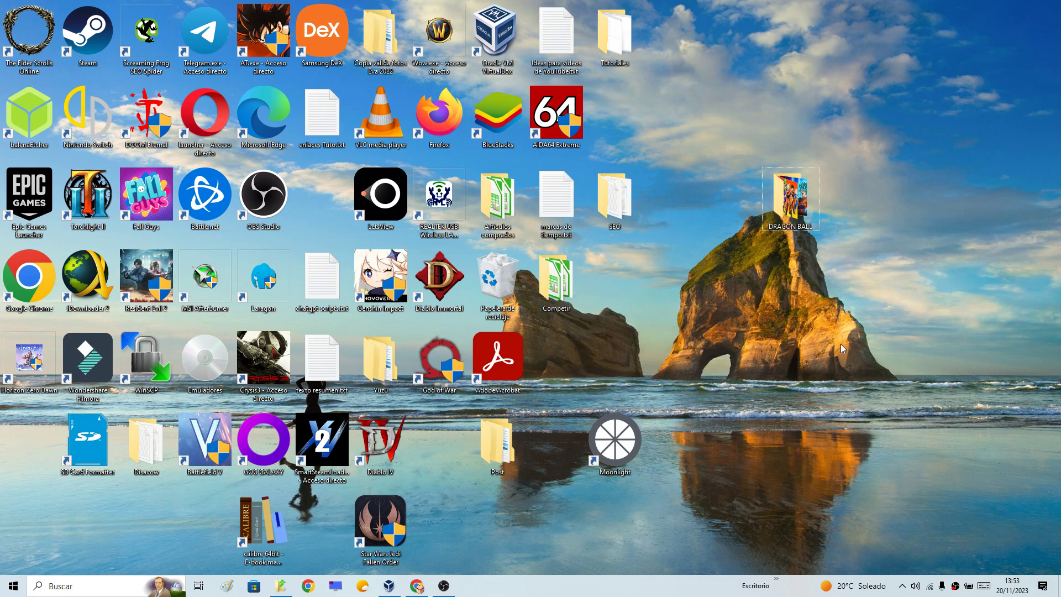